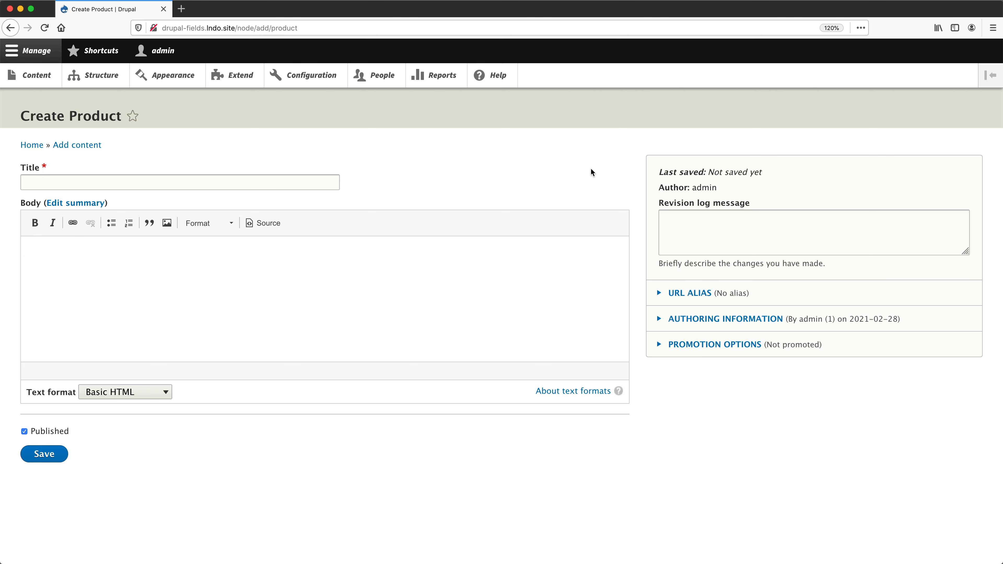
Step: Open the form for adding a new field to the Product content type
{"action": "left_click", "coordinate": [104, 81]}
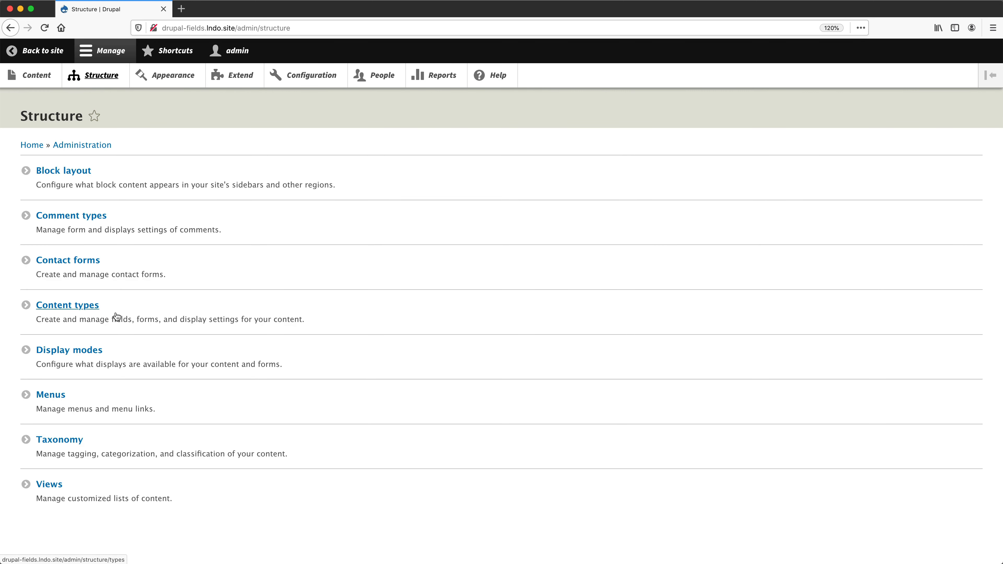
{"action": "left_click", "coordinate": [106, 307]}
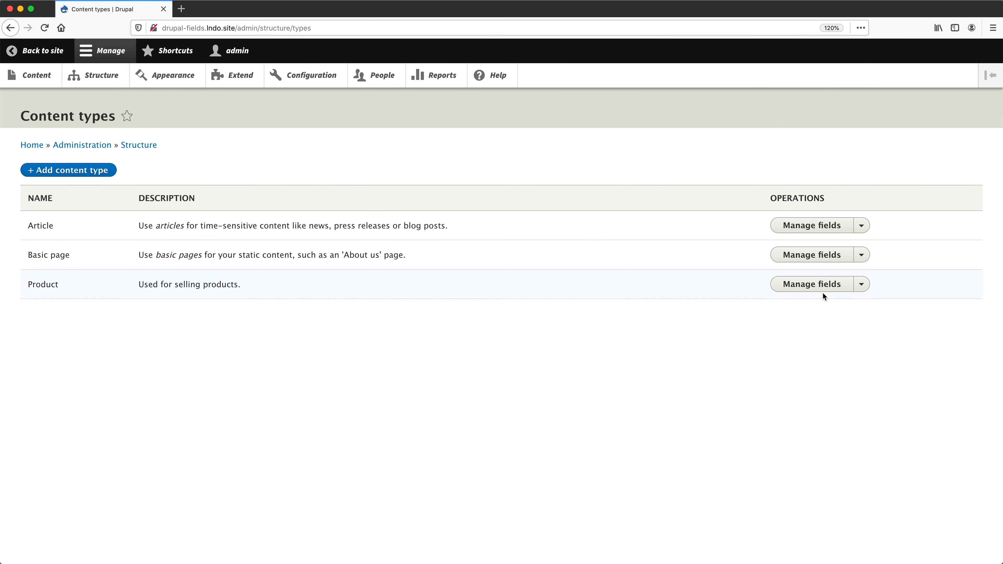
{"action": "left_click", "coordinate": [822, 285]}
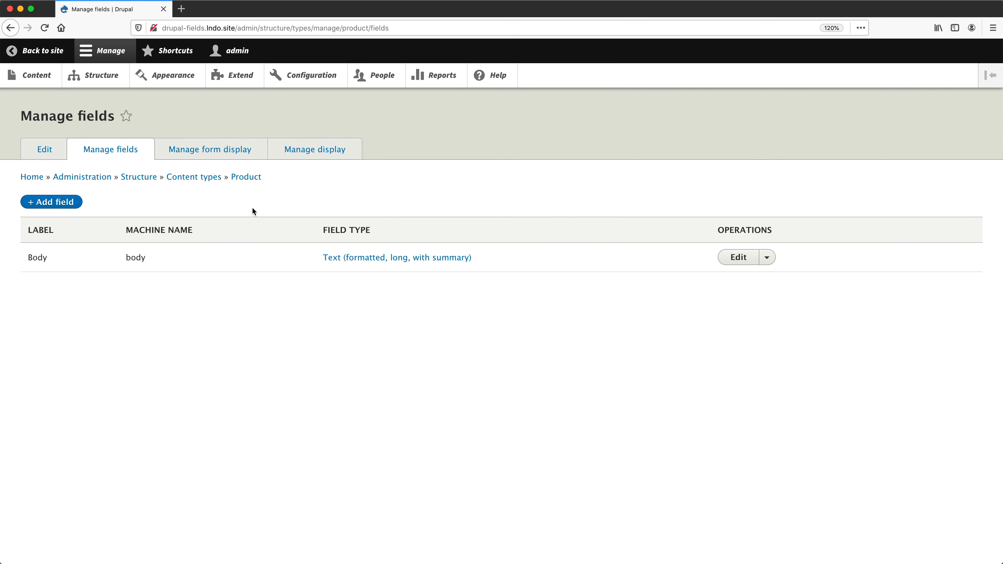
{"action": "left_click", "coordinate": [70, 202]}
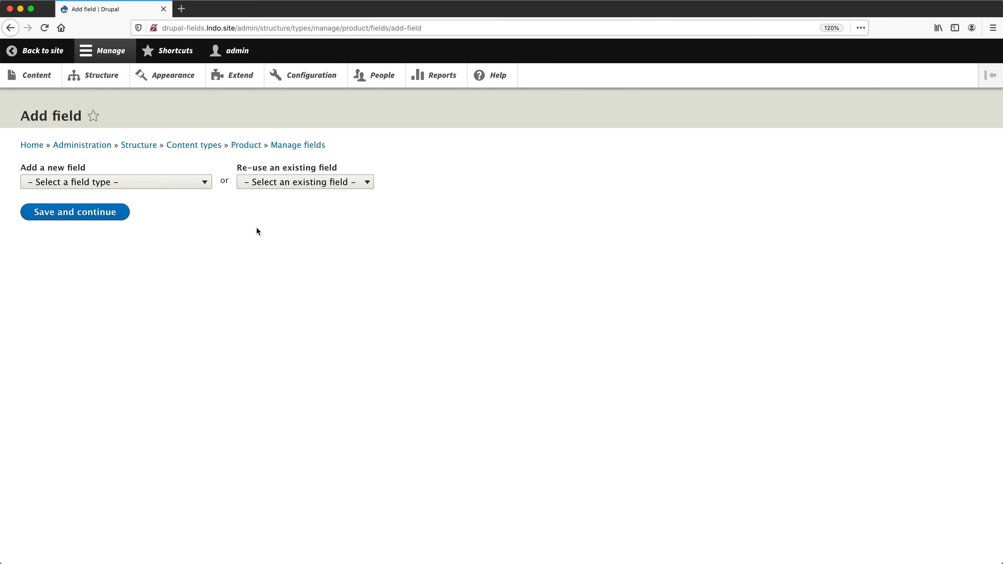
Step: Review the available field types, choose Number (float) for the new field and label it "Price"
{"action": "left_click", "coordinate": [204, 183]}
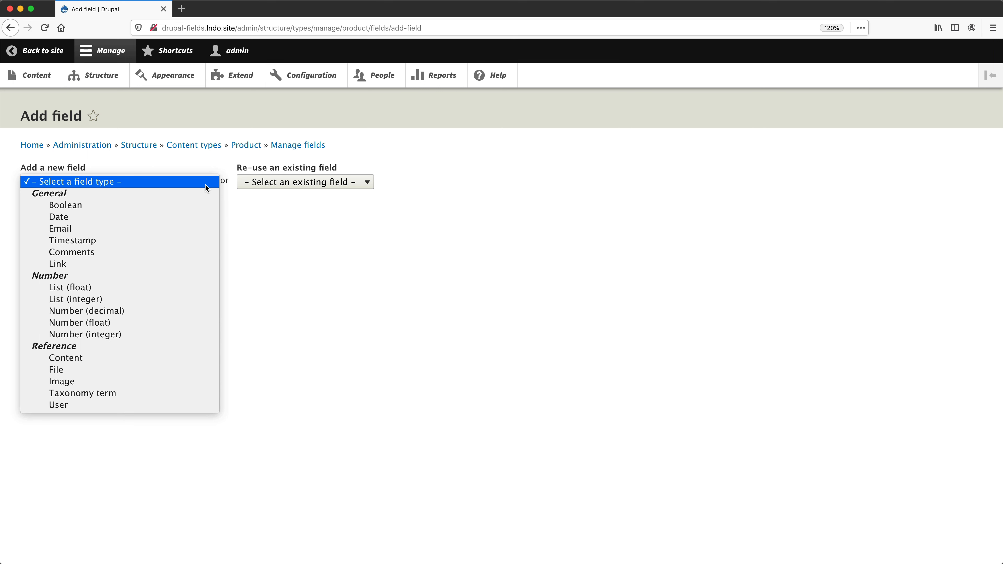
{"action": "scroll", "coordinate": [197, 211], "scroll_direction": "down", "scroll_amount": 4}
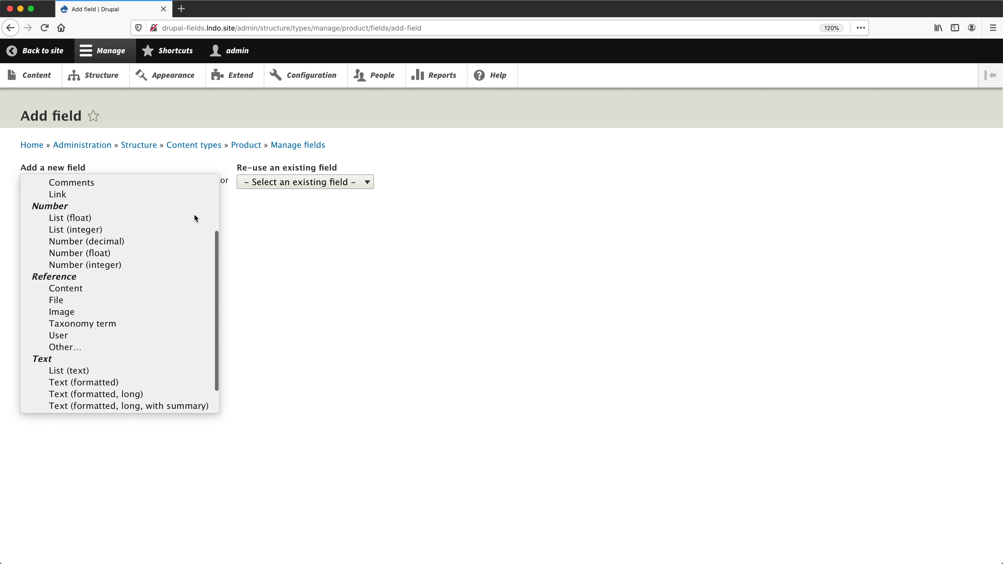
{"action": "scroll", "coordinate": [194, 217], "scroll_direction": "down", "scroll_amount": 1}
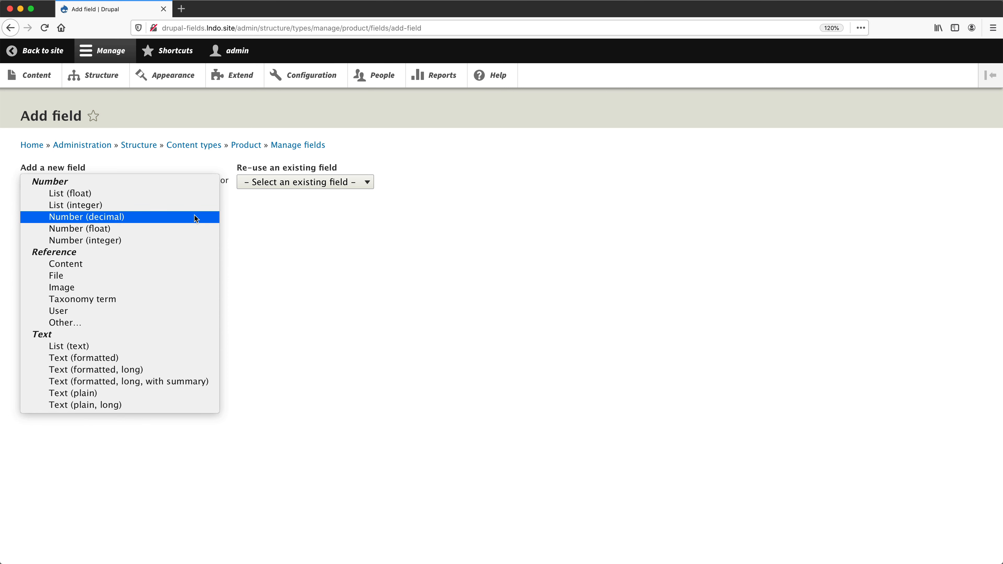
{"action": "scroll", "coordinate": [195, 217], "scroll_direction": "up", "scroll_amount": 5}
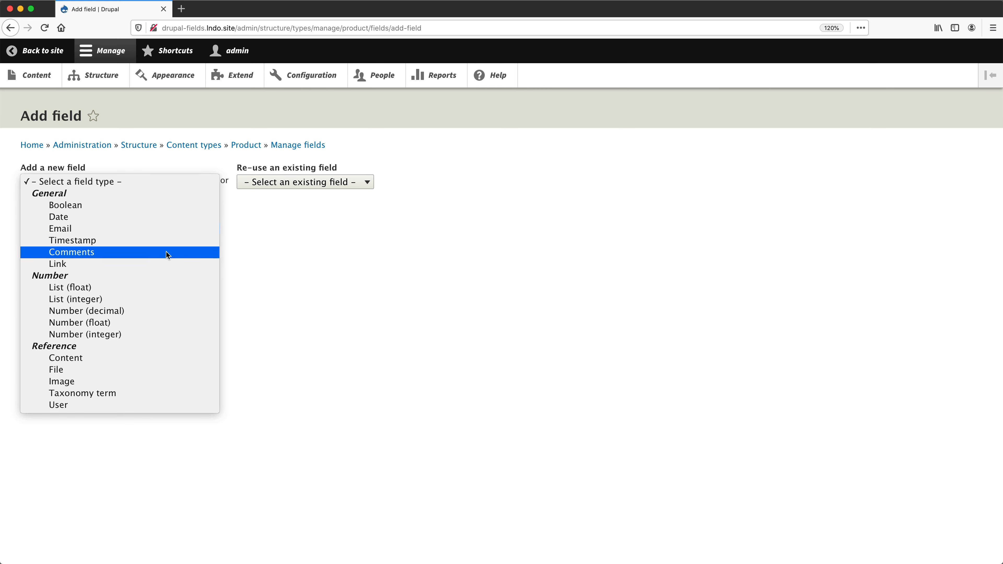
{"action": "scroll", "coordinate": [166, 252], "scroll_direction": "down", "scroll_amount": 3}
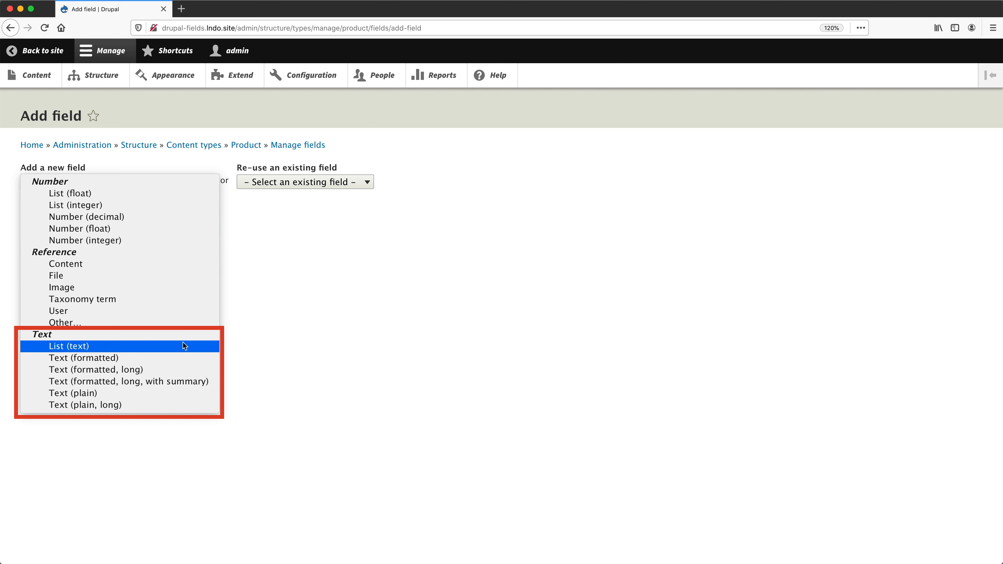
{"action": "scroll", "coordinate": [169, 382], "scroll_direction": "up", "scroll_amount": 2}
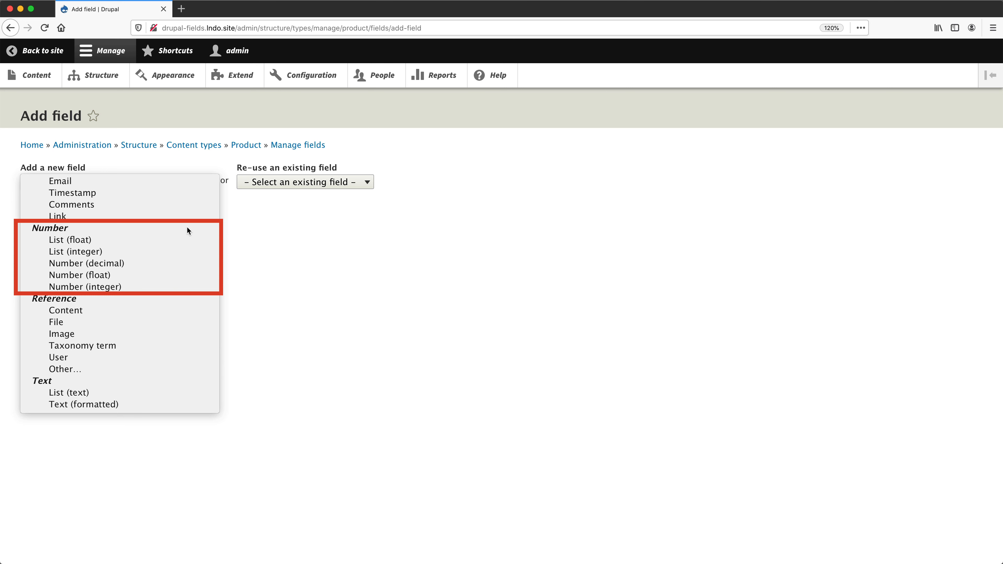
{"action": "scroll", "coordinate": [187, 226], "scroll_direction": "up", "scroll_amount": 2}
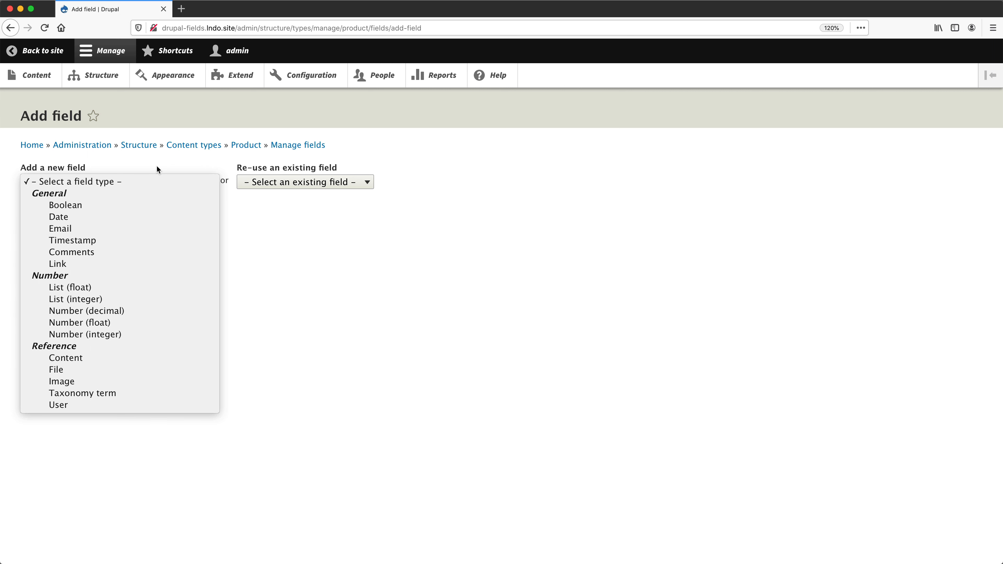
{"action": "left_click", "coordinate": [131, 321]}
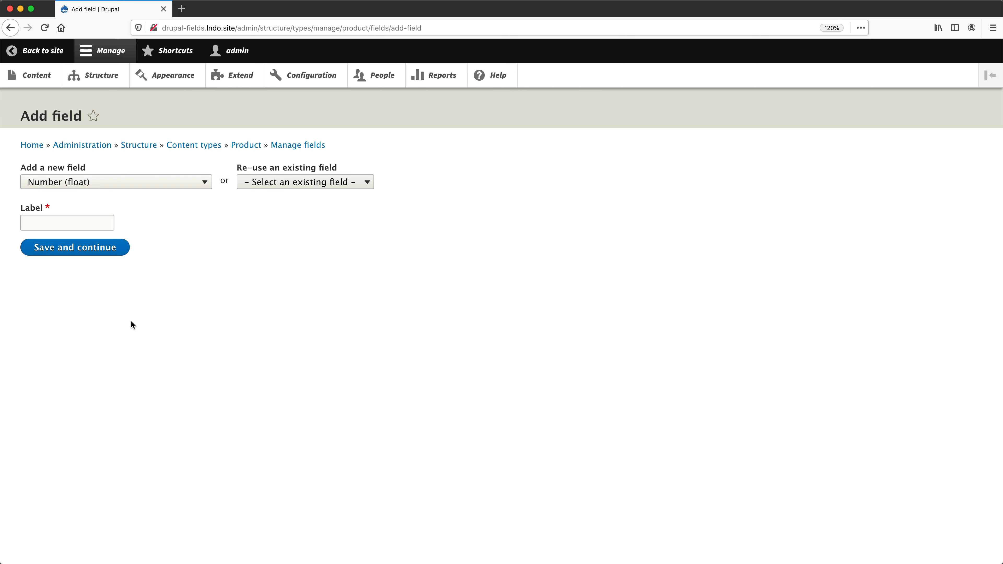
{"action": "left_click", "coordinate": [87, 223]}
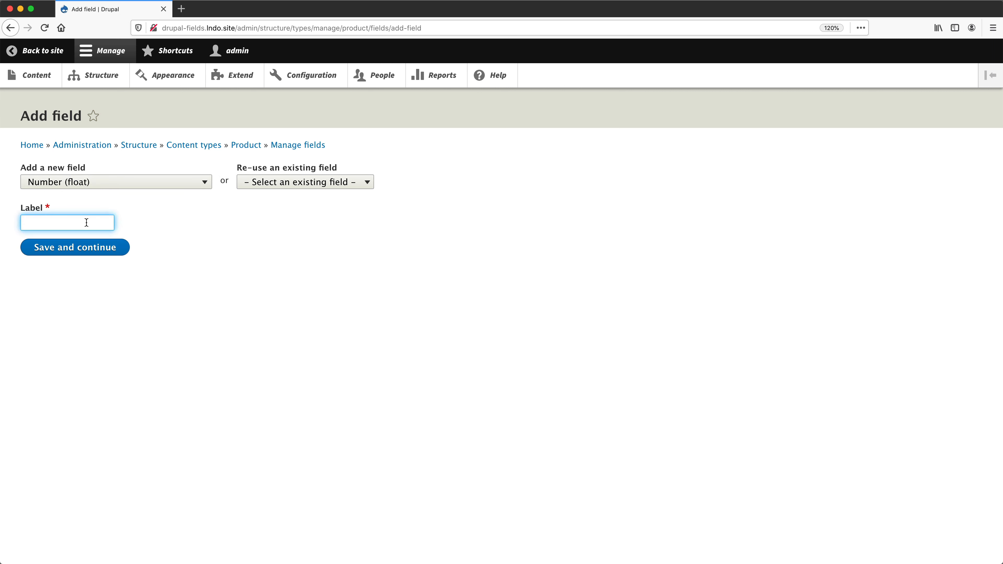
{"action": "type", "text": "Price"}
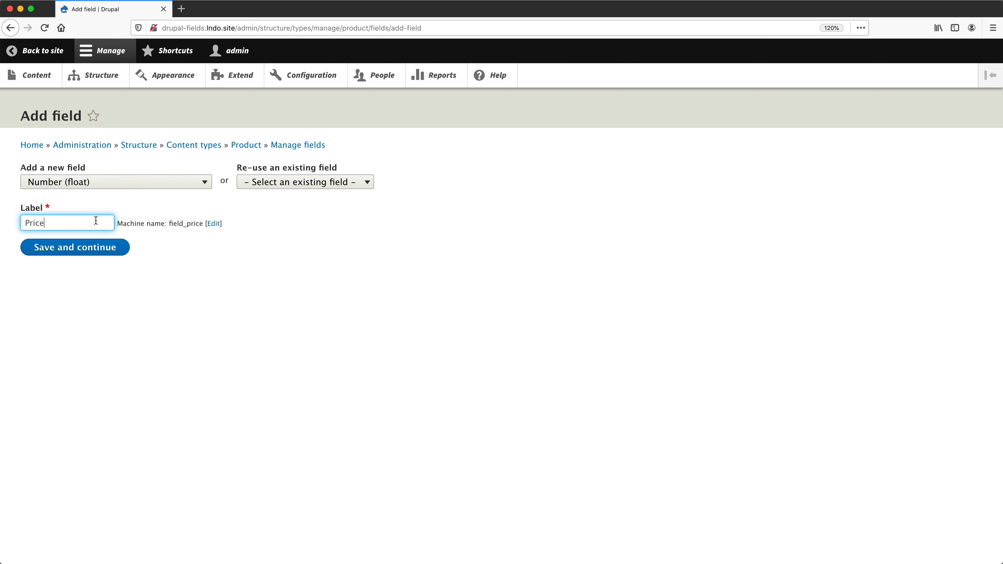
Step: Create the Price field with the machine name field_price and save its storage settings limited to 1 value
{"action": "left_click", "coordinate": [248, 221]}
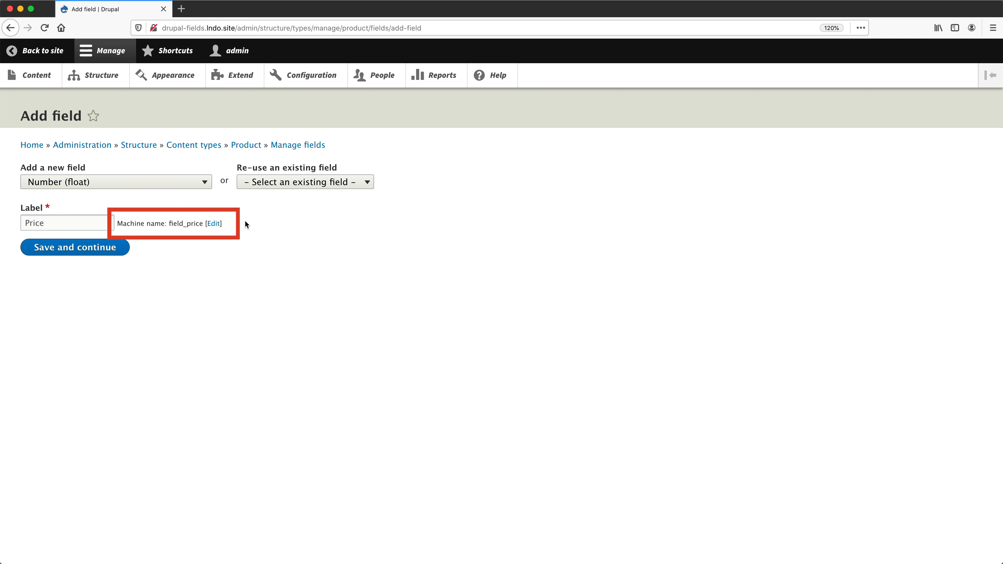
{"action": "left_click", "coordinate": [214, 224]}
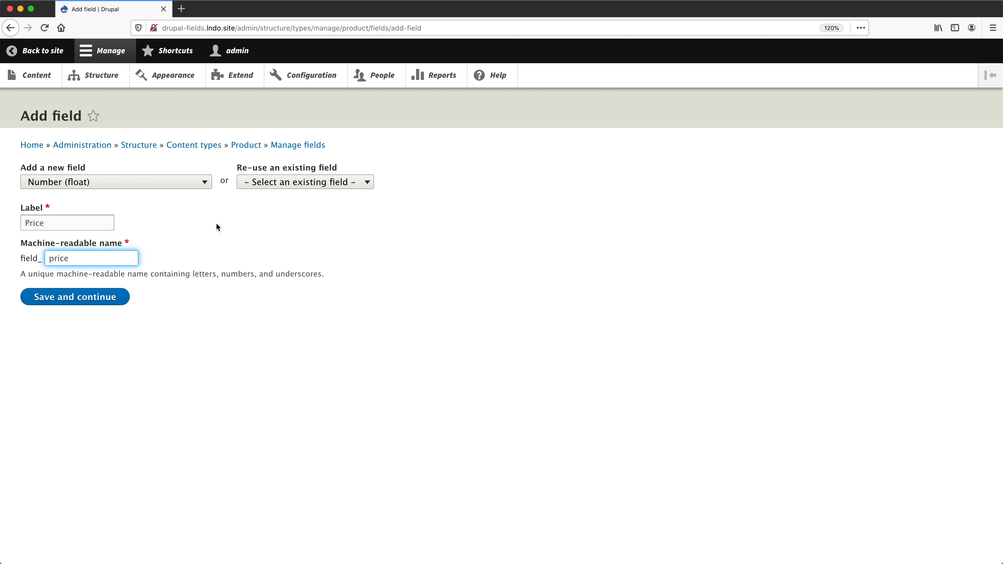
{"action": "left_click", "coordinate": [115, 302]}
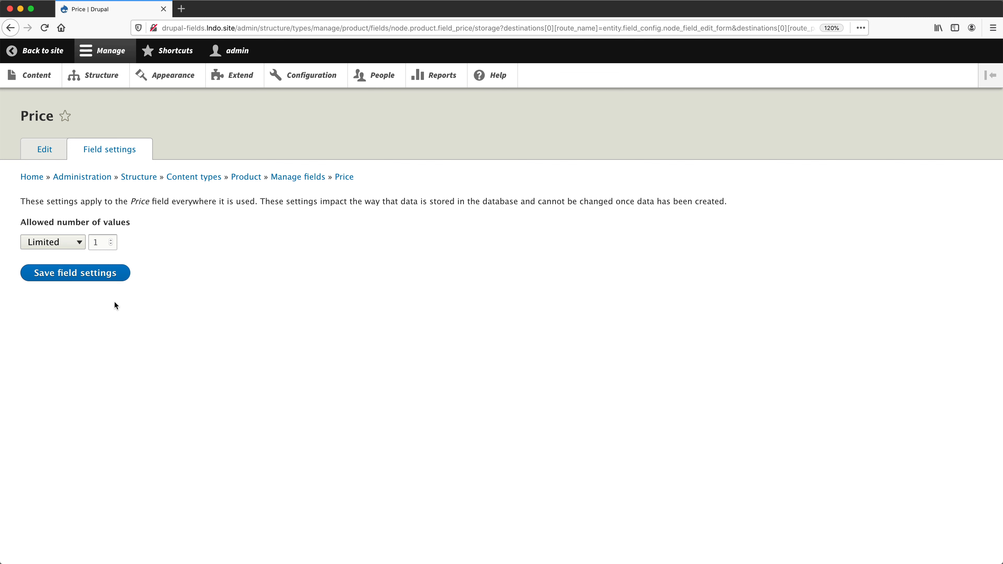
{"action": "left_click", "coordinate": [93, 272]}
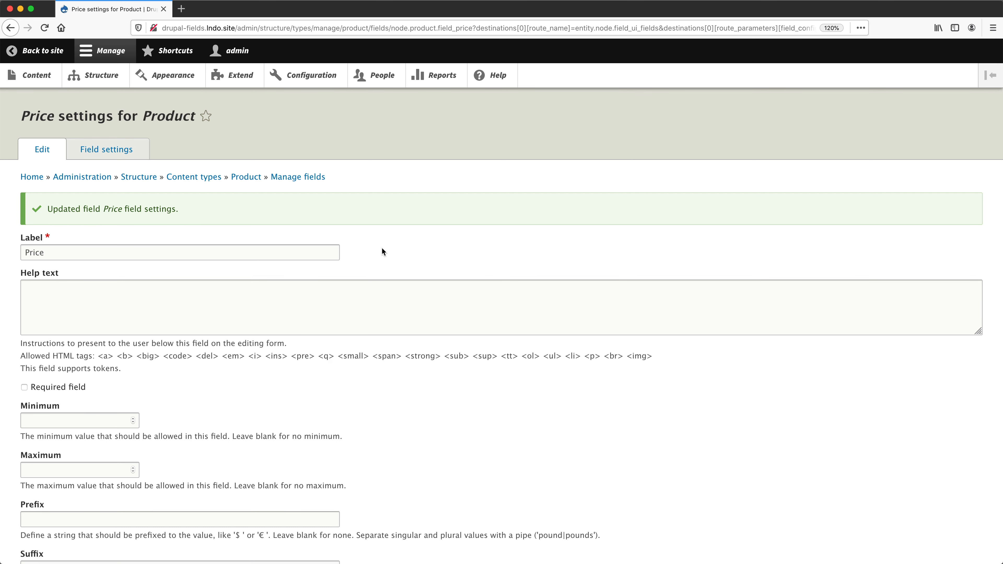
Step: Enter "Product price" as the Price field's help text and make the field required
{"action": "scroll", "coordinate": [382, 249], "scroll_direction": "down", "scroll_amount": 5}
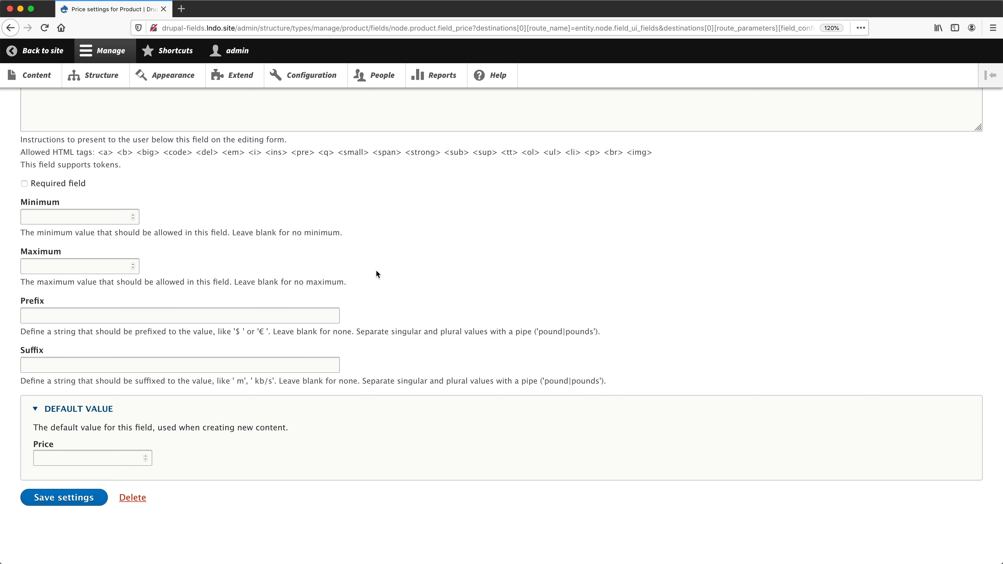
{"action": "scroll", "coordinate": [370, 269], "scroll_direction": "up", "scroll_amount": 5}
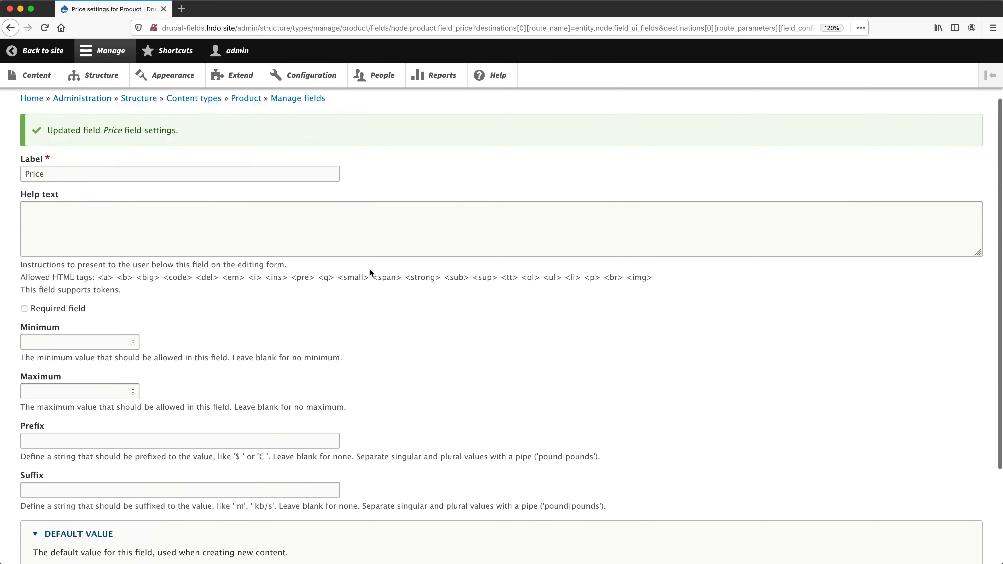
{"action": "left_click", "coordinate": [330, 288]}
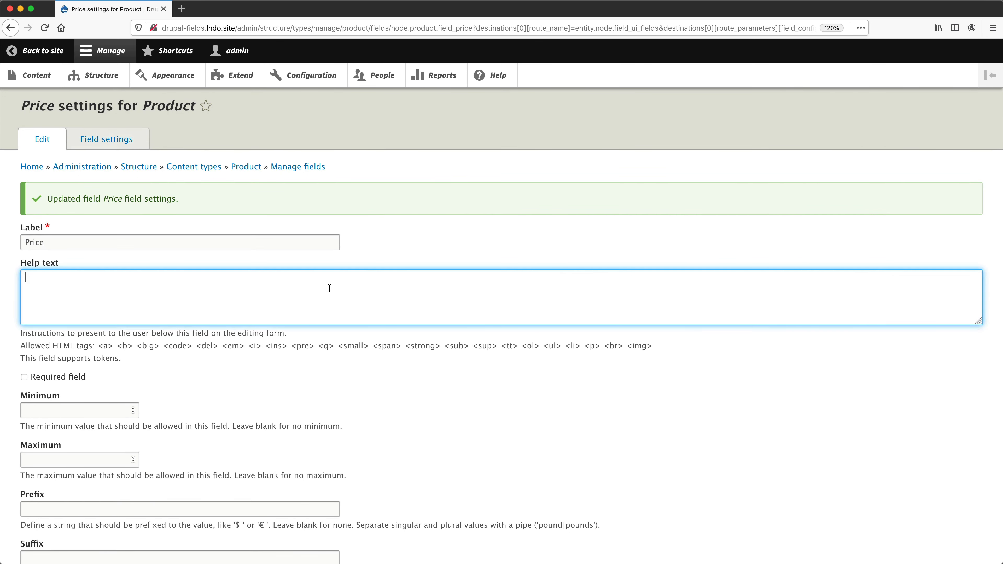
{"action": "type", "text": "Product price"}
{"action": "scroll", "coordinate": [338, 285], "scroll_direction": "down", "scroll_amount": 5}
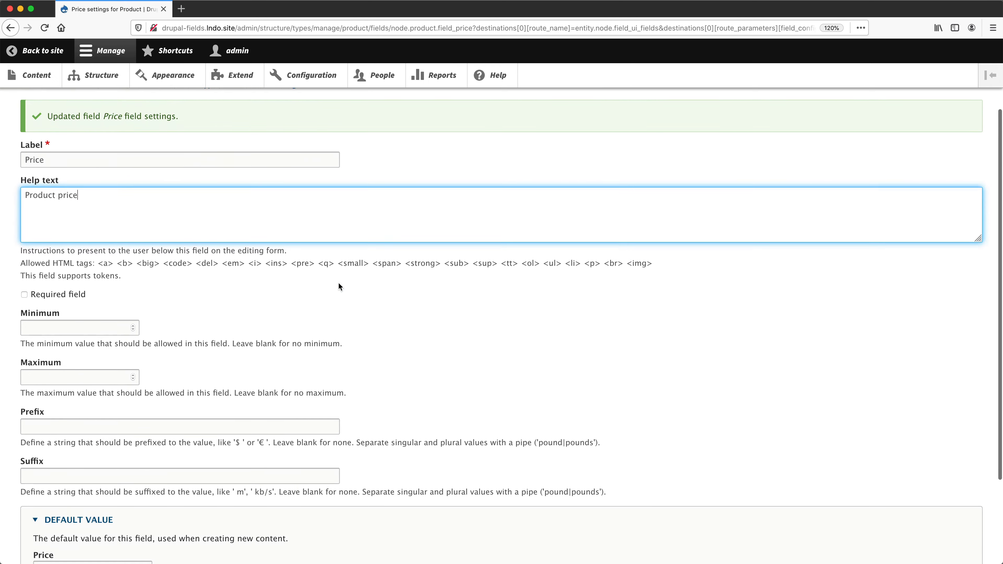
{"action": "left_click", "coordinate": [81, 276]}
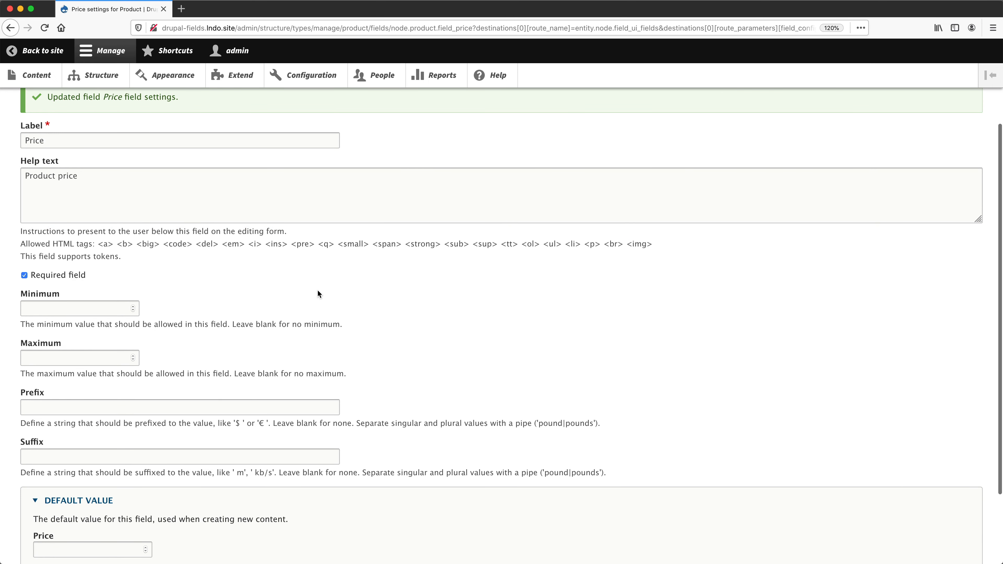
Step: Set the Price field's prefix to "$" and suffix to "AUD", and save the field settings
{"action": "scroll", "coordinate": [318, 292], "scroll_direction": "down", "scroll_amount": 4}
{"action": "left_click", "coordinate": [257, 316]}
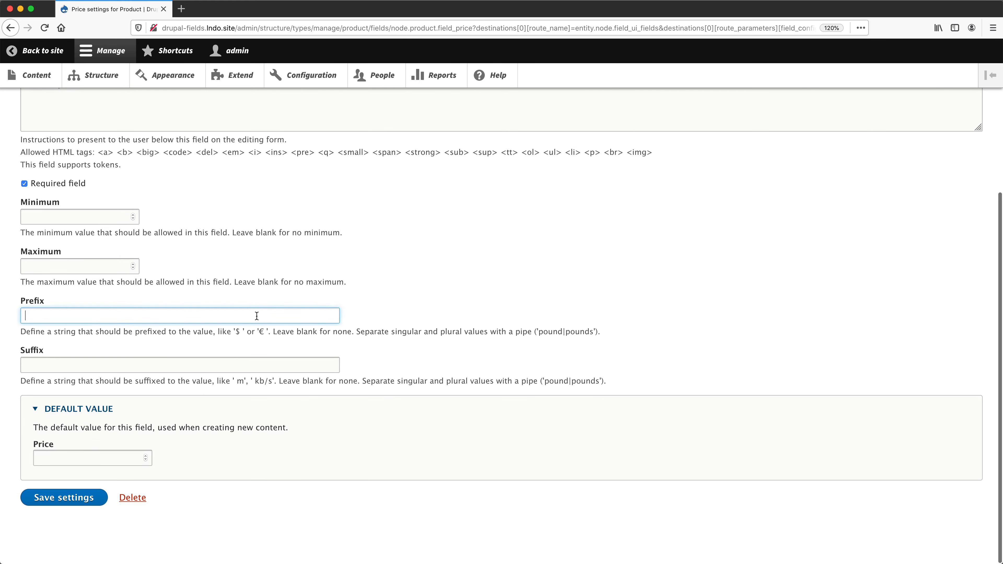
{"action": "type", "text": "$"}
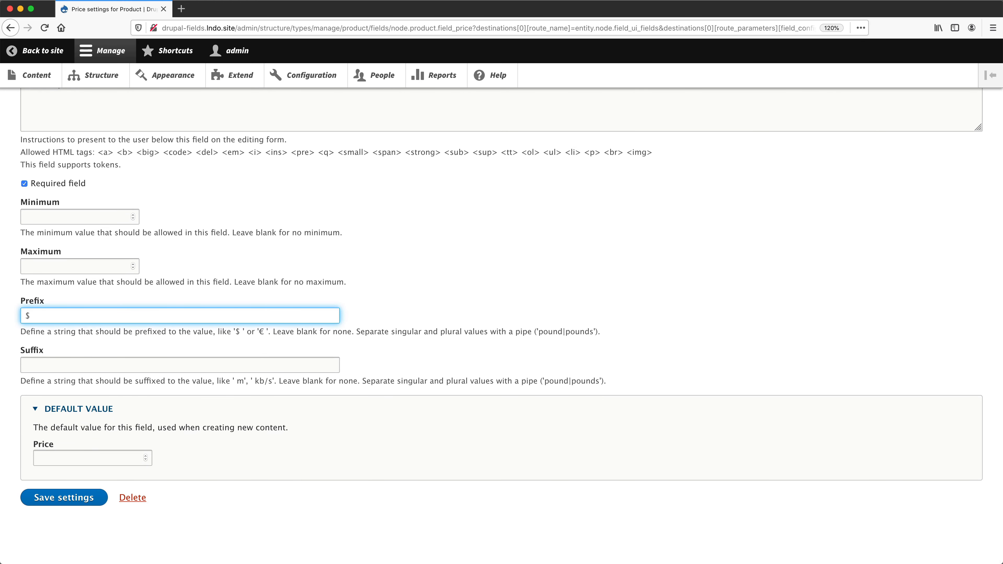
{"action": "left_click", "coordinate": [182, 365]}
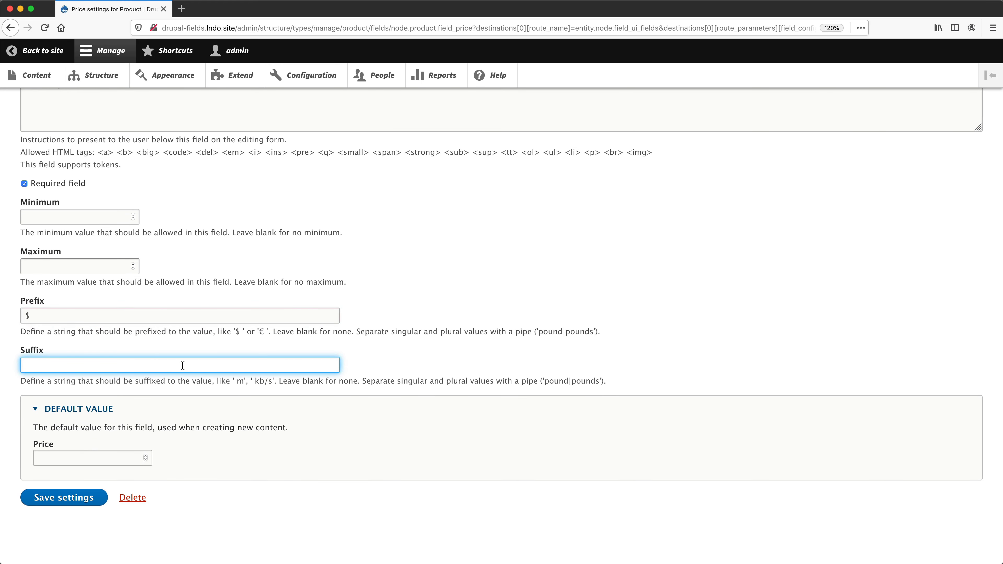
{"action": "type", "text": "AUD"}
{"action": "left_click", "coordinate": [409, 351]}
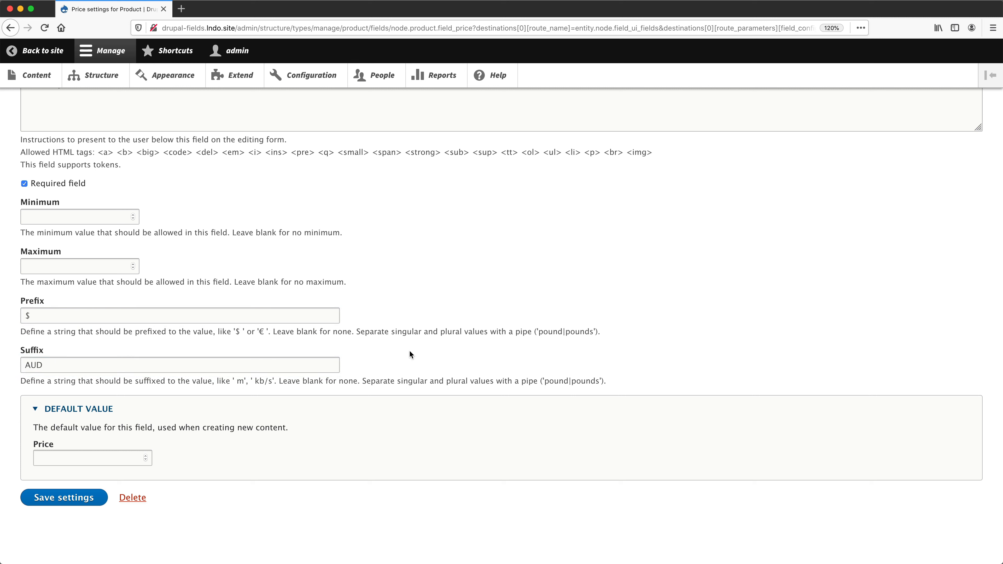
{"action": "left_click", "coordinate": [71, 498]}
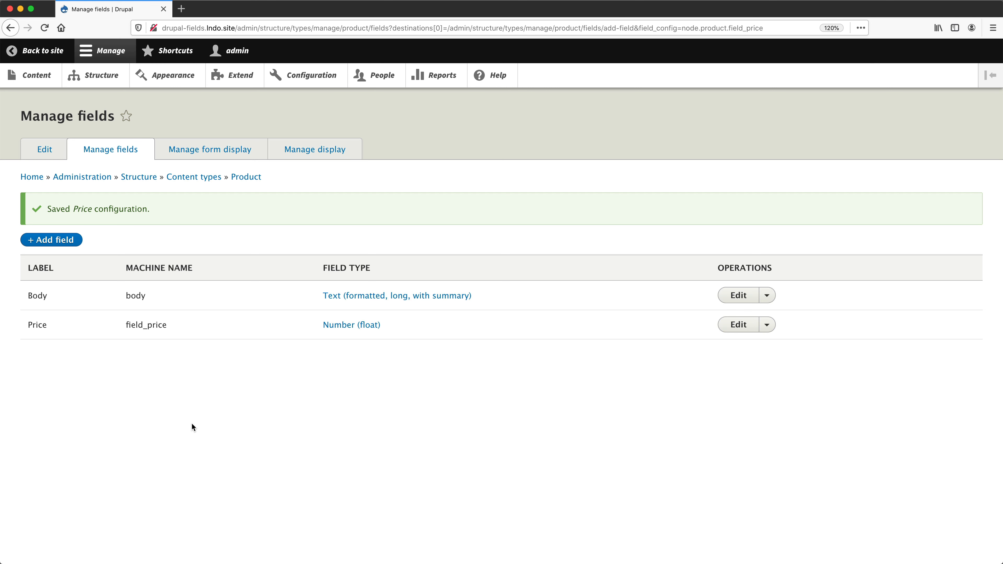
Step: Start another new field for the Product content type with type Text (plain, long) and label "Product summary"
{"action": "left_click", "coordinate": [73, 243]}
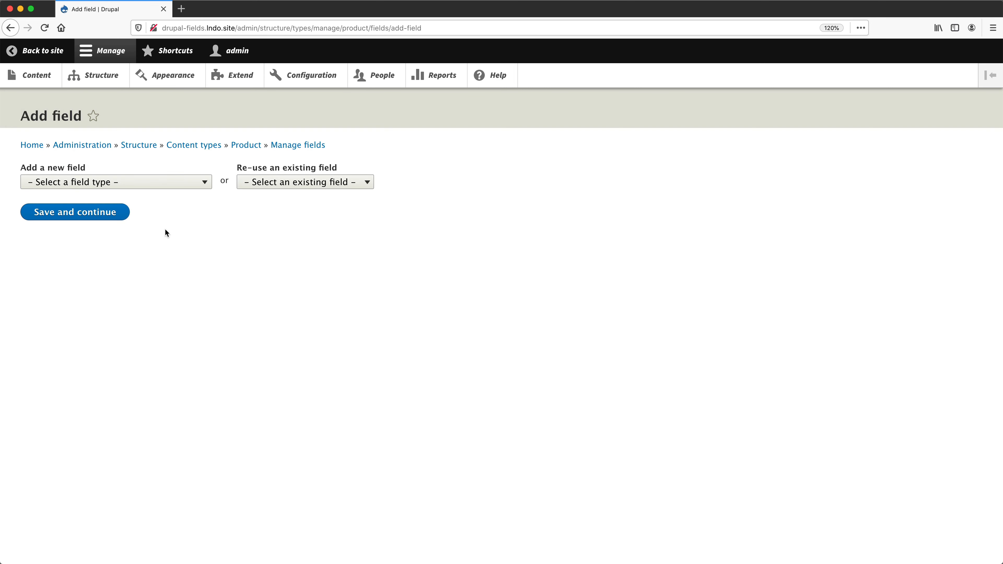
{"action": "left_click", "coordinate": [173, 183]}
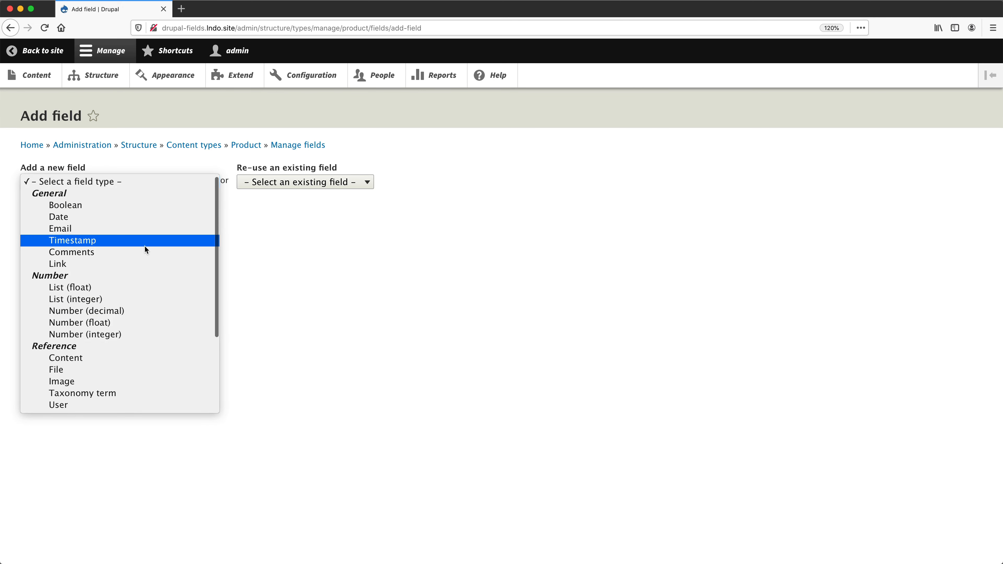
{"action": "scroll", "coordinate": [144, 254], "scroll_direction": "down", "scroll_amount": 4}
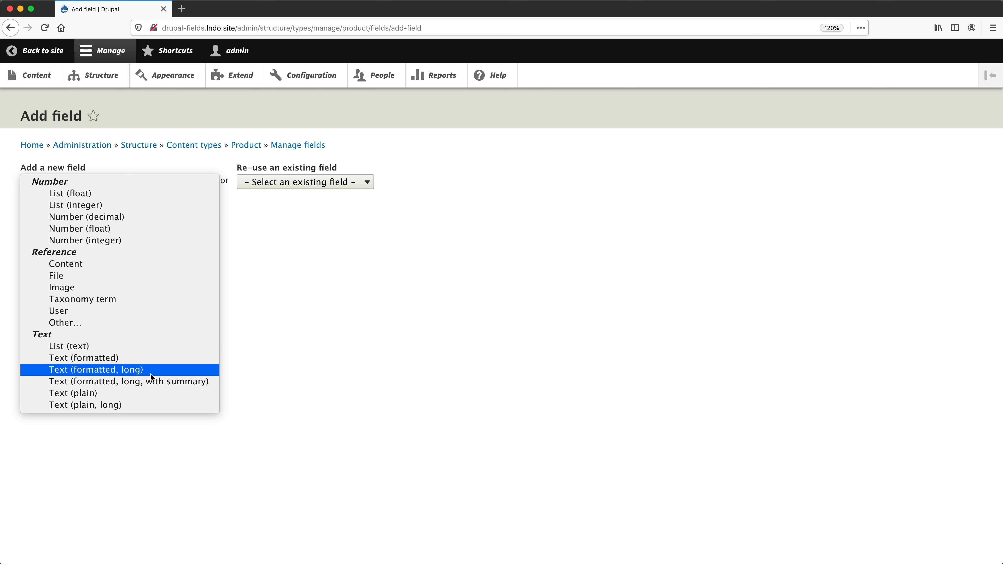
{"action": "left_click", "coordinate": [148, 406]}
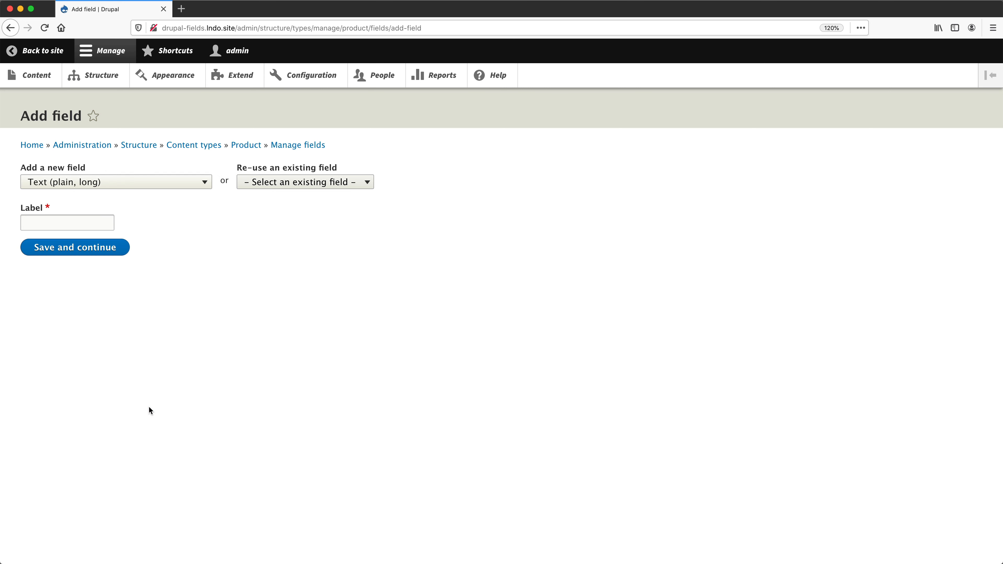
{"action": "left_click", "coordinate": [80, 221]}
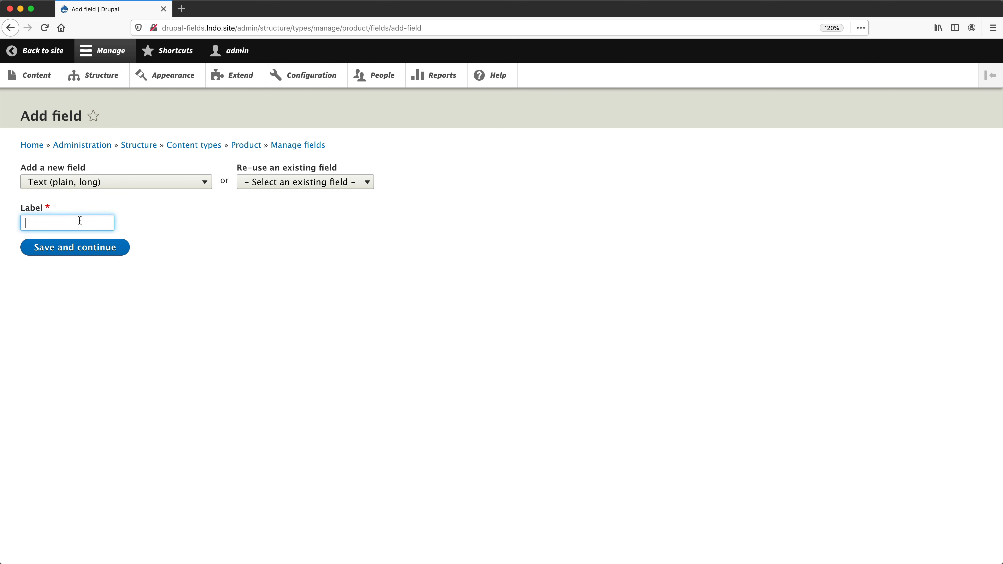
{"action": "type", "text": "Product "}
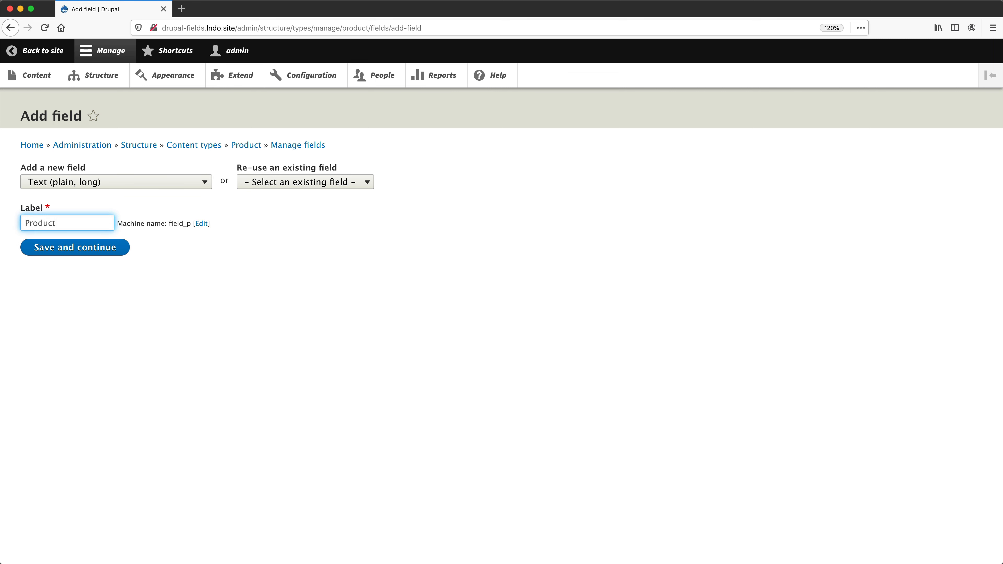
{"action": "type", "text": "summary"}
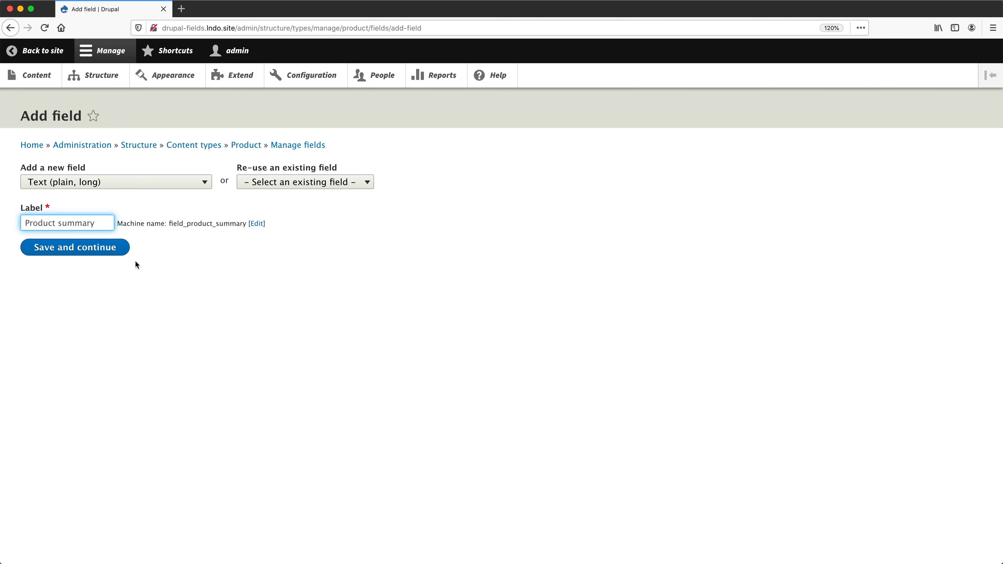
Step: Create the Product summary field and save its storage settings with the allowed number of values limited to 1
{"action": "left_click", "coordinate": [134, 260]}
{"action": "left_click", "coordinate": [111, 249]}
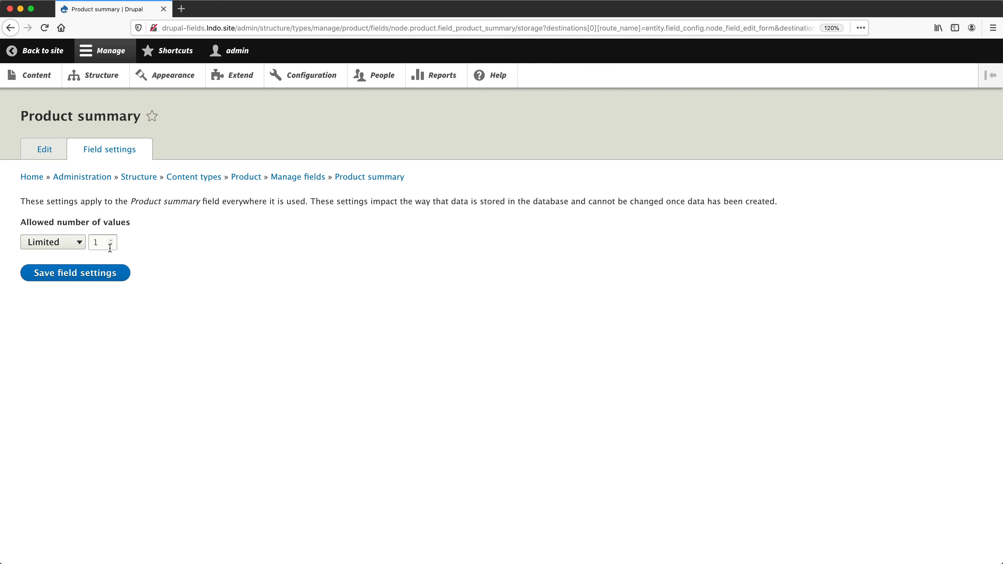
{"action": "left_click", "coordinate": [118, 277]}
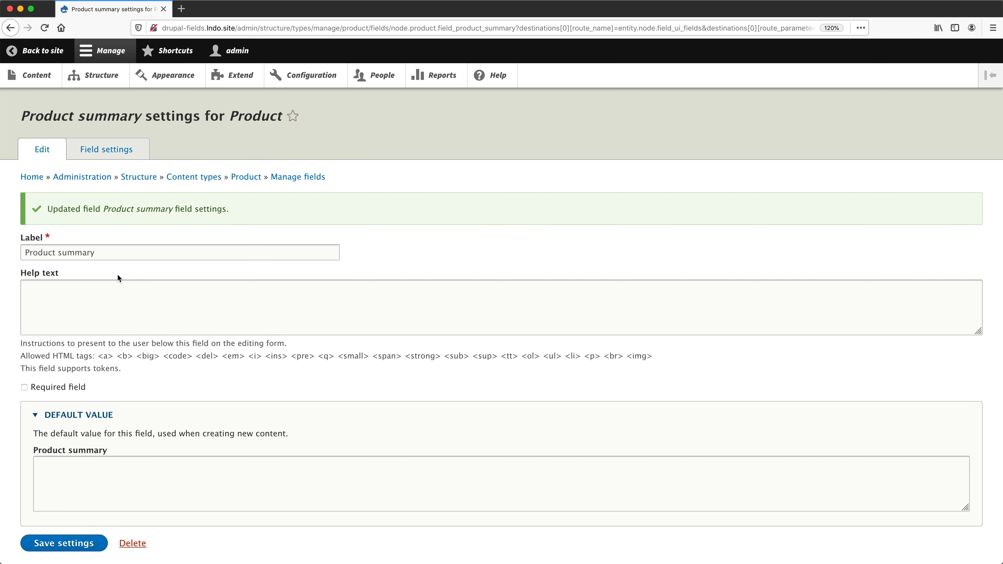
Step: Enter "Enter in product summary." as the Product summary field's help text and save the field settings
{"action": "left_click", "coordinate": [108, 290]}
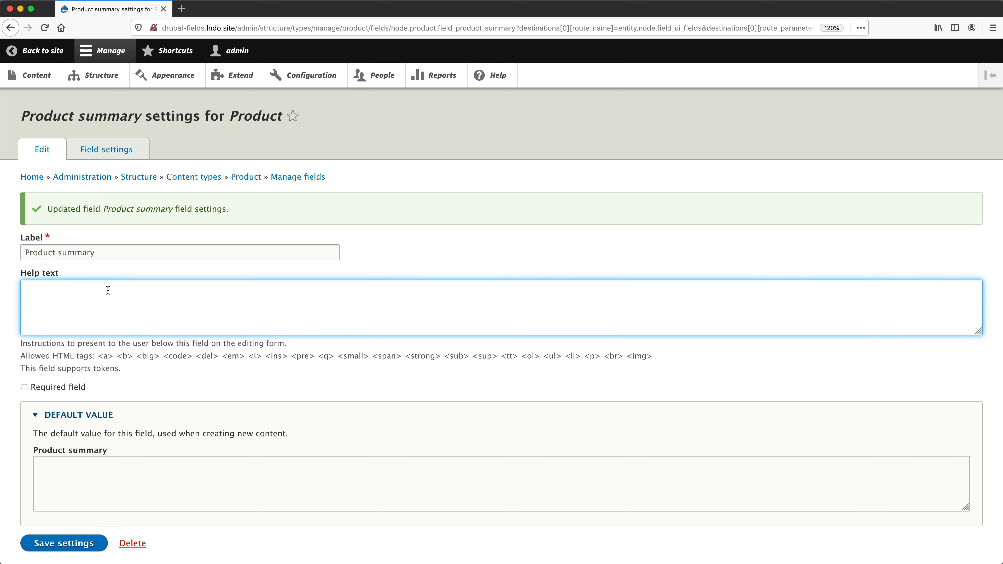
{"action": "type", "text": "Enter in product summary"}
{"action": "scroll", "coordinate": [501, 323], "scroll_direction": "down", "scroll_amount": 2}
{"action": "type", "text": "."}
{"action": "left_click", "coordinate": [77, 499]}
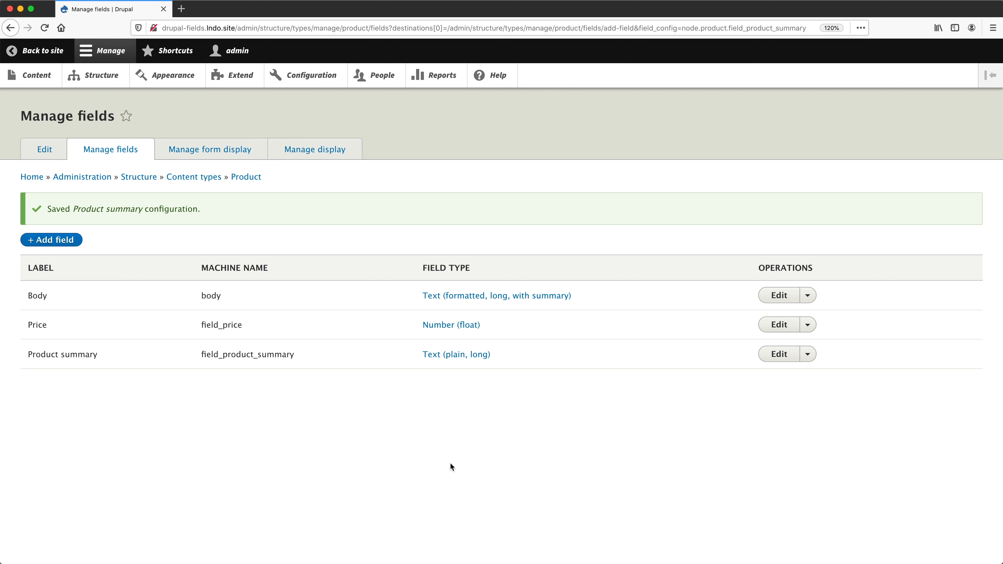
Step: Start a new Product content item and give it the title "Power boat"
{"action": "left_click", "coordinate": [35, 75]}
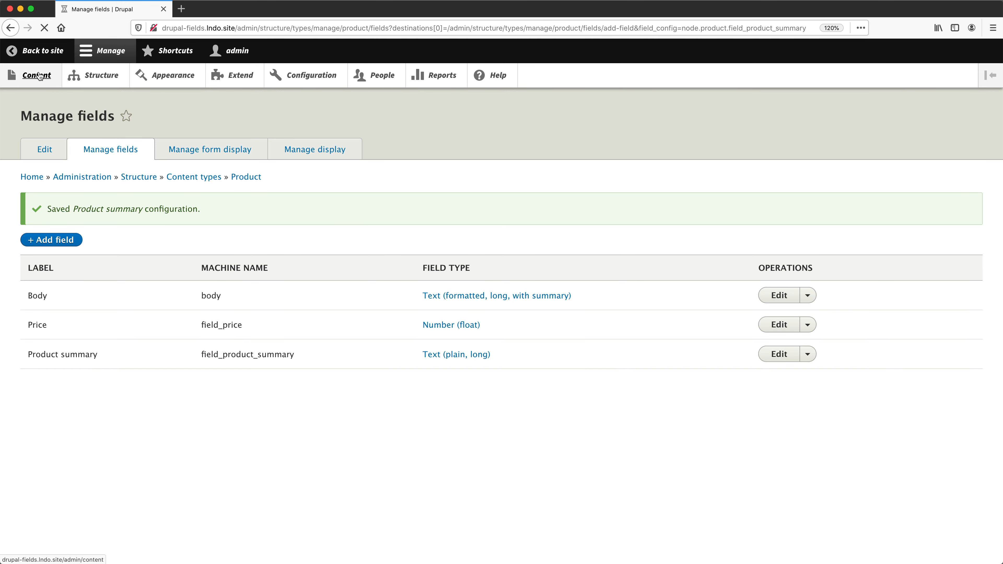
{"action": "left_click", "coordinate": [64, 203]}
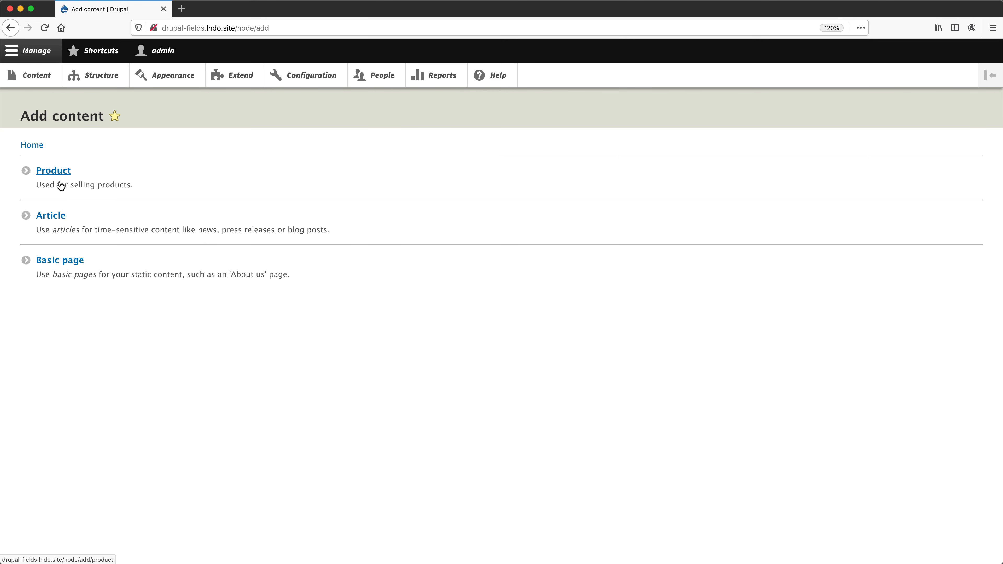
{"action": "left_click", "coordinate": [61, 178]}
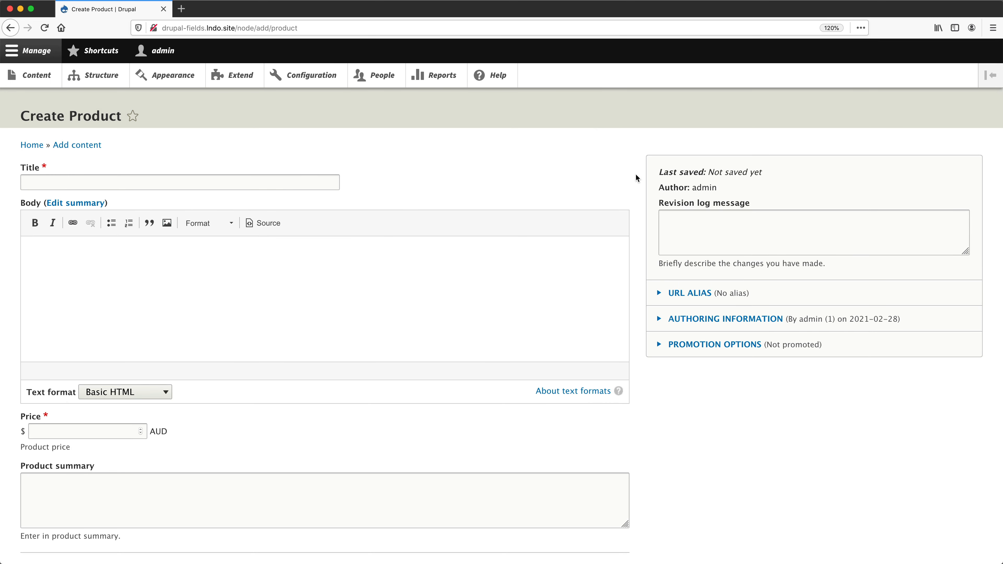
{"action": "scroll", "coordinate": [635, 178], "scroll_direction": "down", "scroll_amount": 3}
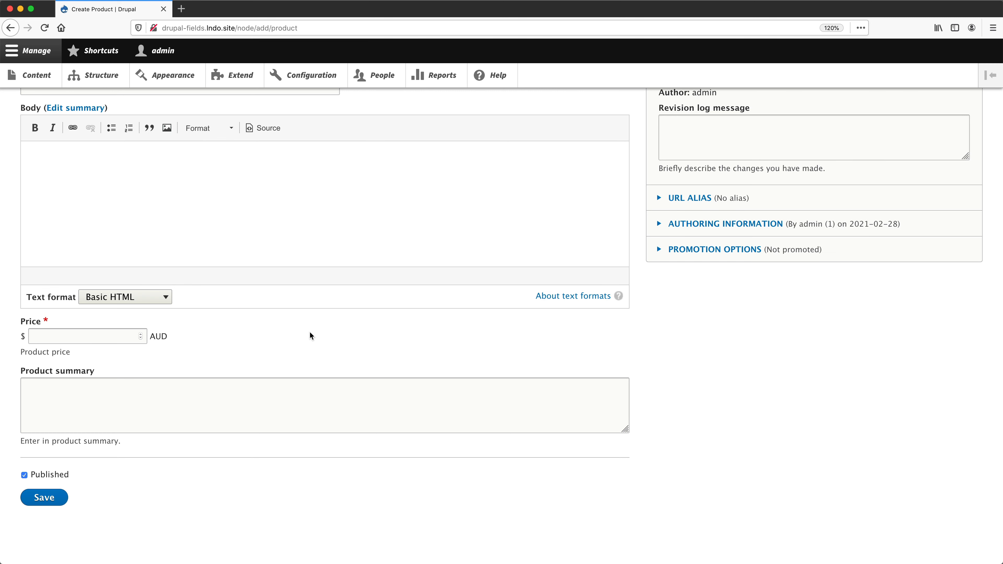
{"action": "scroll", "coordinate": [314, 336], "scroll_direction": "up", "scroll_amount": 3}
{"action": "left_click", "coordinate": [101, 187]}
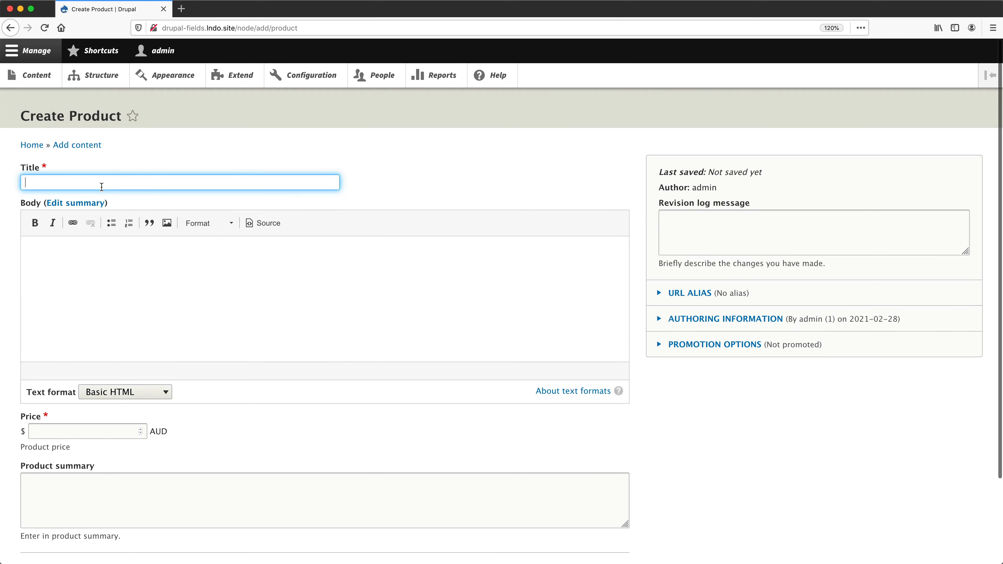
{"action": "type", "text": "Power boat"}
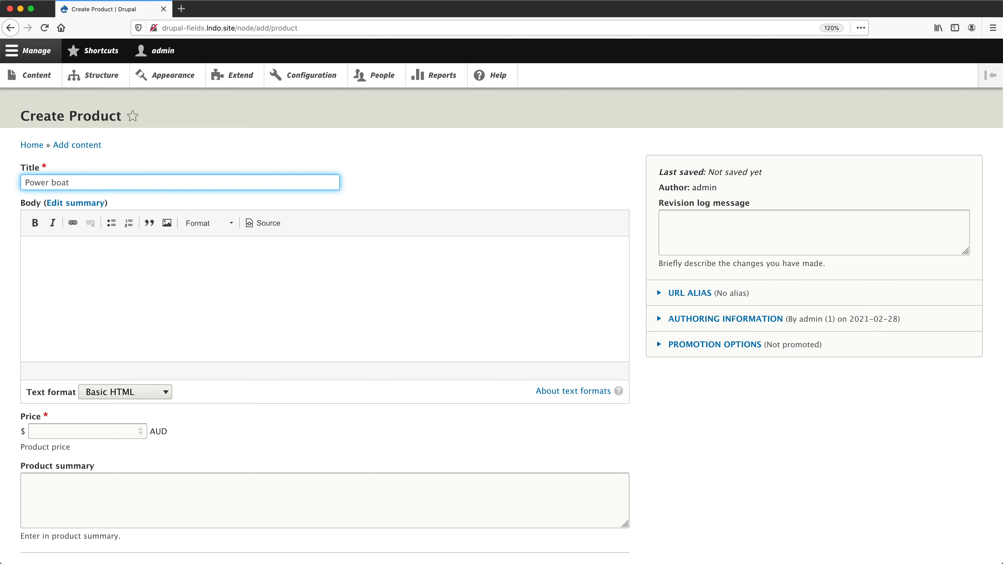
Step: Fill the body with the five placeholder paragraphs starting "Leverage agile frameworks" and set the price to 1999
{"action": "key", "text": "super+Tab"}
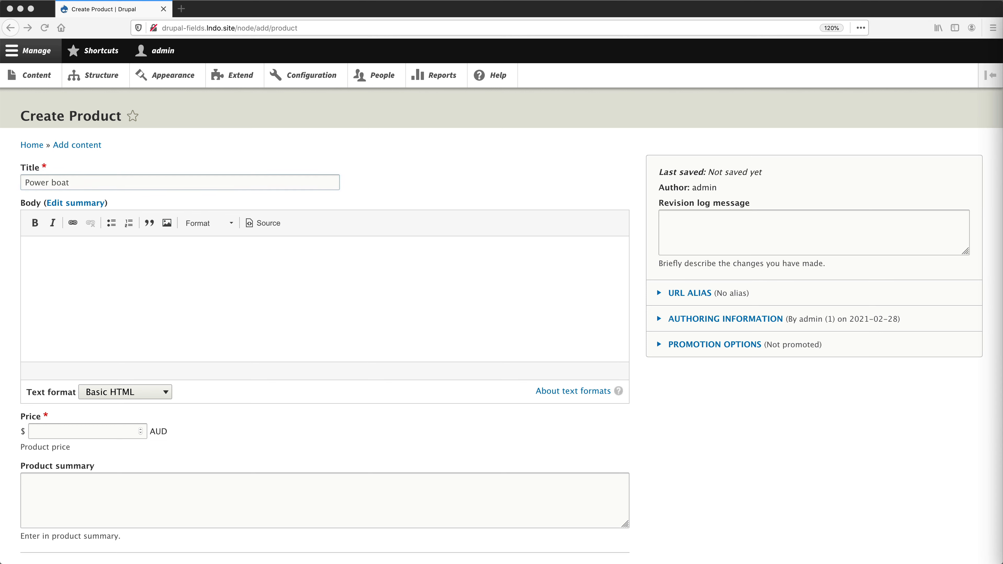
{"action": "left_click", "coordinate": [513, 288]}
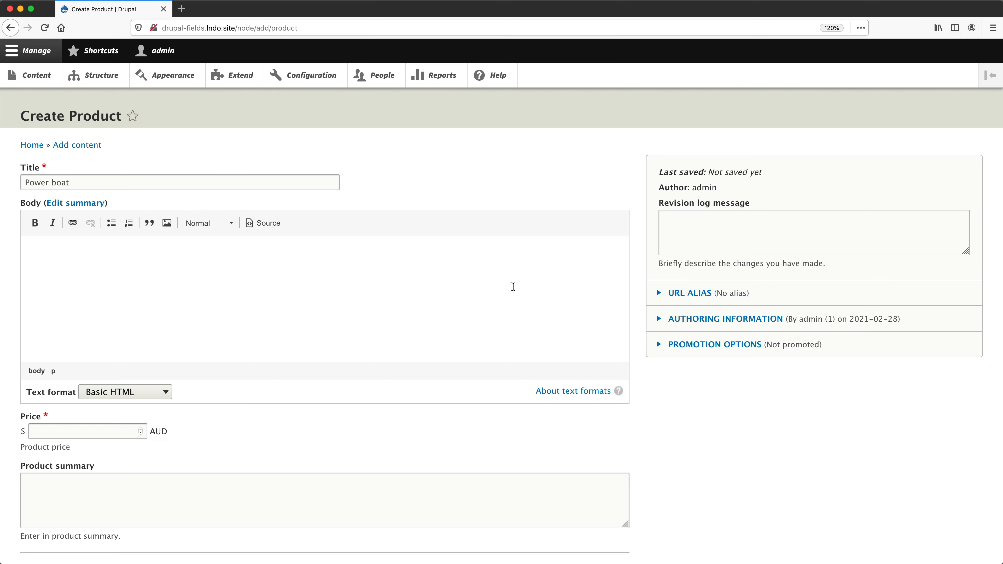
{"action": "type", "text": "Leverage agile frameworks to provide a robust synopsis for high level overviews. Iterative approaches to corporate strategy foster collaborative thinking to further the overall value proposition. Organically grow the holistic world view of disruptive innovation via workplace diversity and empowerment.  Bring to the table win-win survival strategies to ensure proactive domination. At the end of the day, going forward, a new normal that has evolved from generation X is on the runway heading towards a streamlined cloud solution. User generated content in real-time will have multiple touchpoints for offshoring.  Capitalize on low hanging fruit to identify a ballpark value added activity to beta test. Override the digital divide with additional clickthroughs from DevOps. Nanotechnology immersion along the information highway will close the loop on focusing solely on the bottom line.  Podcasting operational change management inside of workflows to establish a framework. Taking seamless key performance indicators offline to maximise the long tail. Keeping your eye on the ball while performing a deep dive on the start-up mentality to derive convergence on cross-platform integration.  Collaboratively administrate empowered markets via plug-and-play networks. Dynamically procrastinate B2C users after installed base benefits. Dramatically visualize customer directed convergence without revolutionary ROI."}
{"action": "scroll", "coordinate": [116, 494], "scroll_direction": "down", "scroll_amount": 2}
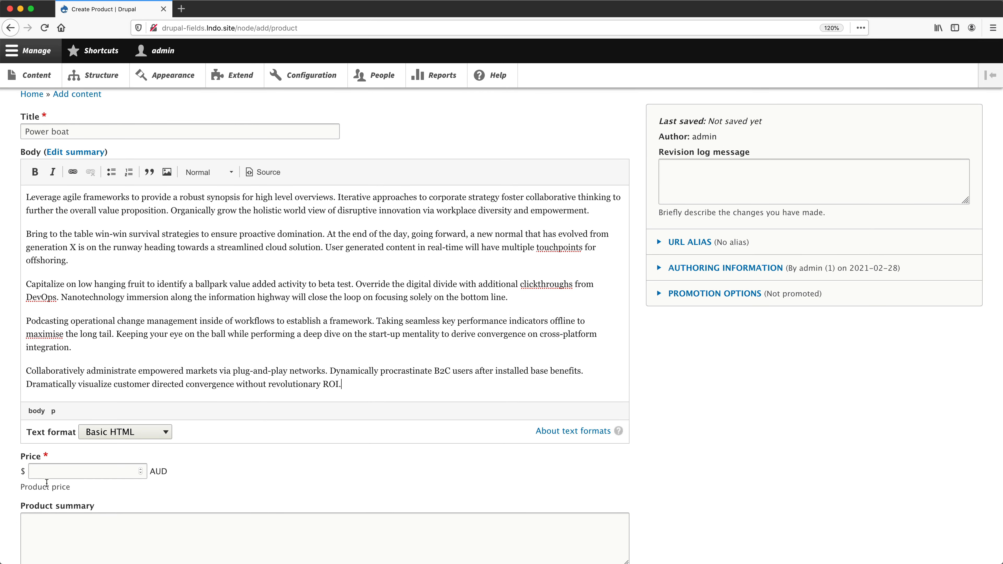
{"action": "left_click", "coordinate": [46, 473]}
{"action": "type", "text": "199"}
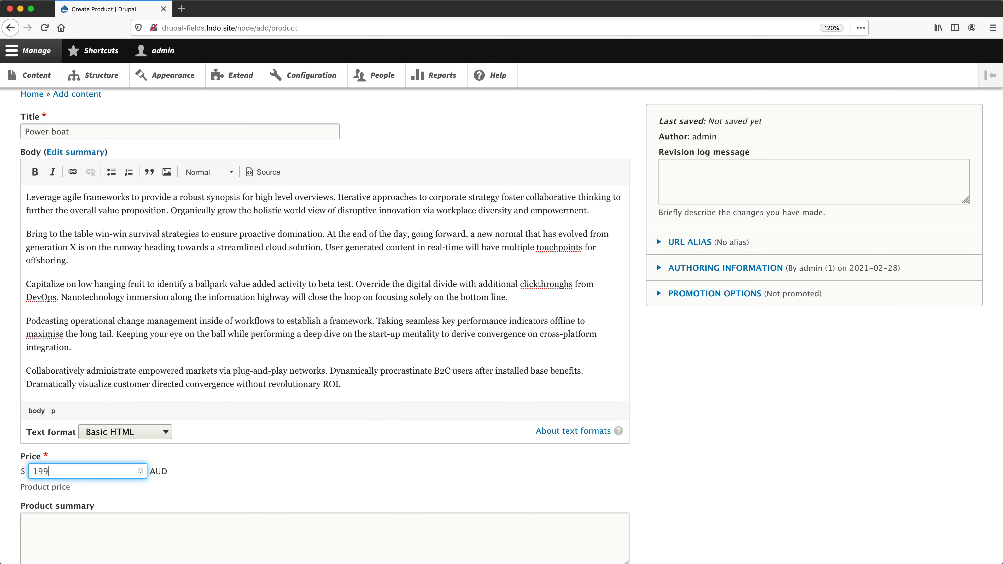
{"action": "type", "text": "9"}
Step: Copy the third and fourth body paragraphs into the product summary and remove the pasted "Podcasting operational change" paragraph, keeping only "Capitalize on low hanging fruit"
{"action": "scroll", "coordinate": [102, 338], "scroll_direction": "down", "scroll_amount": 1}
{"action": "left_click_drag", "start_coordinate": [101, 337], "coordinate": [14, 263]}
{"action": "key", "text": "super+c"}
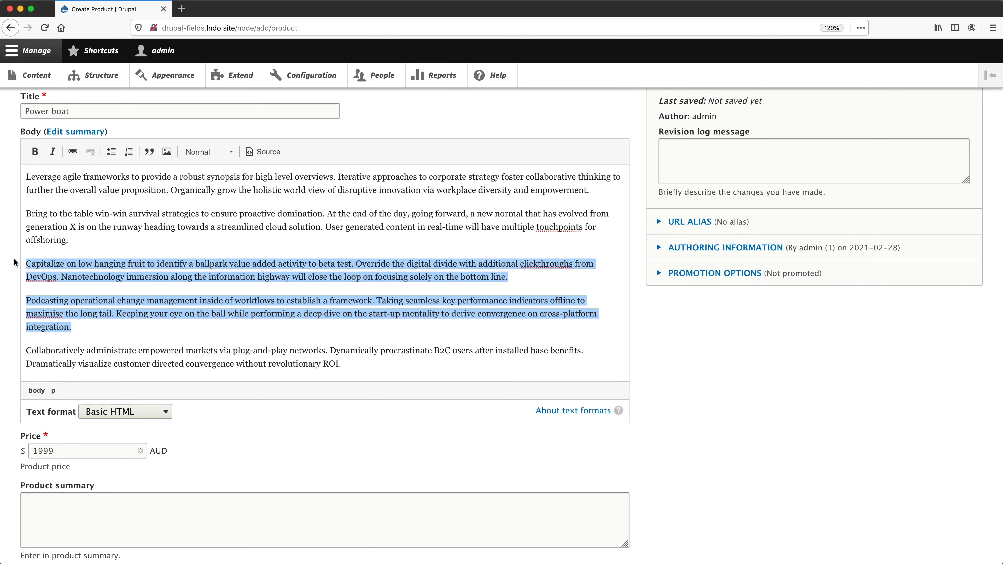
{"action": "scroll", "coordinate": [59, 316], "scroll_direction": "down", "scroll_amount": 5}
{"action": "left_click", "coordinate": [114, 396]}
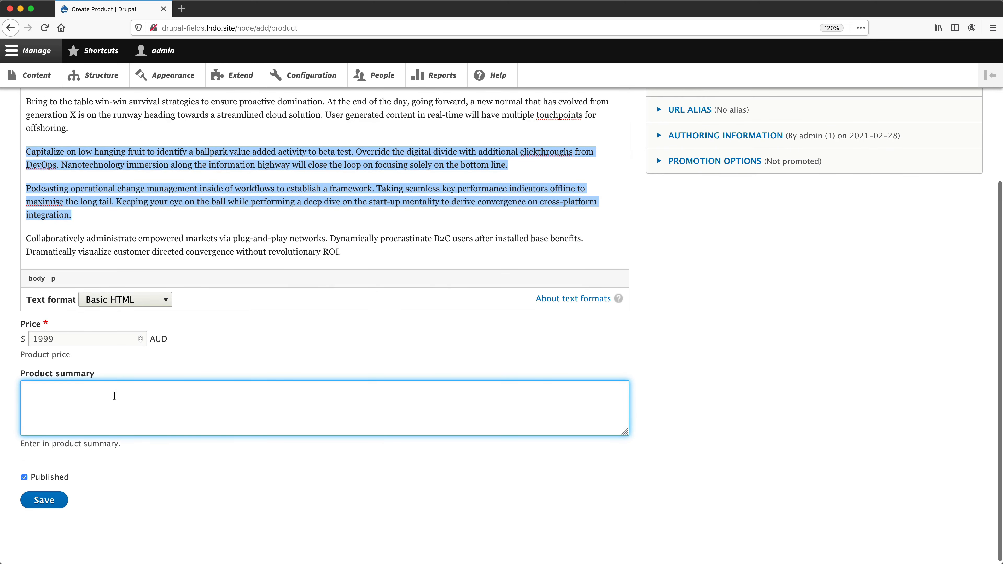
{"action": "key", "text": "super+v"}
{"action": "left_click_drag", "start_coordinate": [73, 429], "coordinate": [11, 408]}
{"action": "key", "text": "BackSpace"}
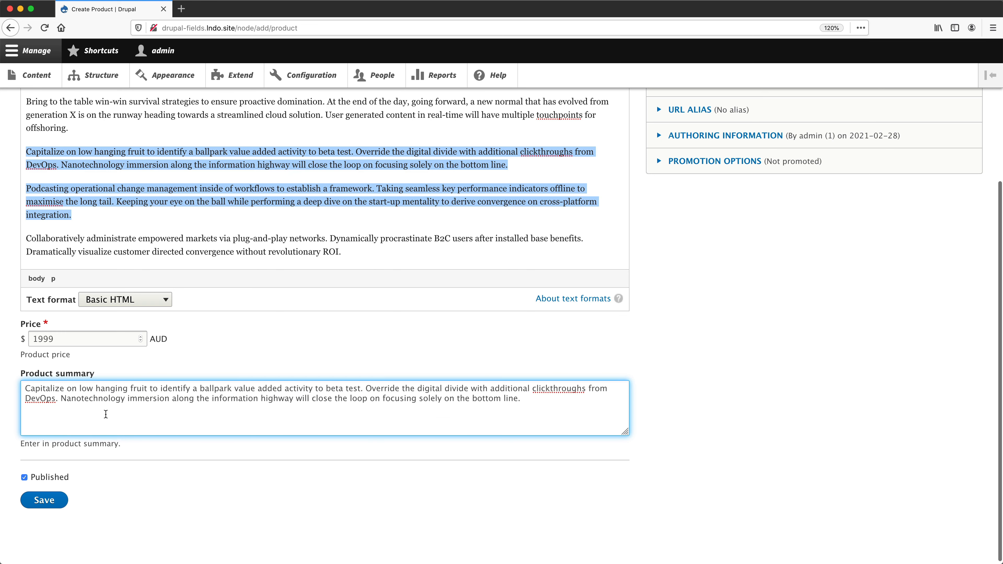
Step: Save the Power boat product and view its page down to the Price and Product summary fields
{"action": "left_click", "coordinate": [259, 316]}
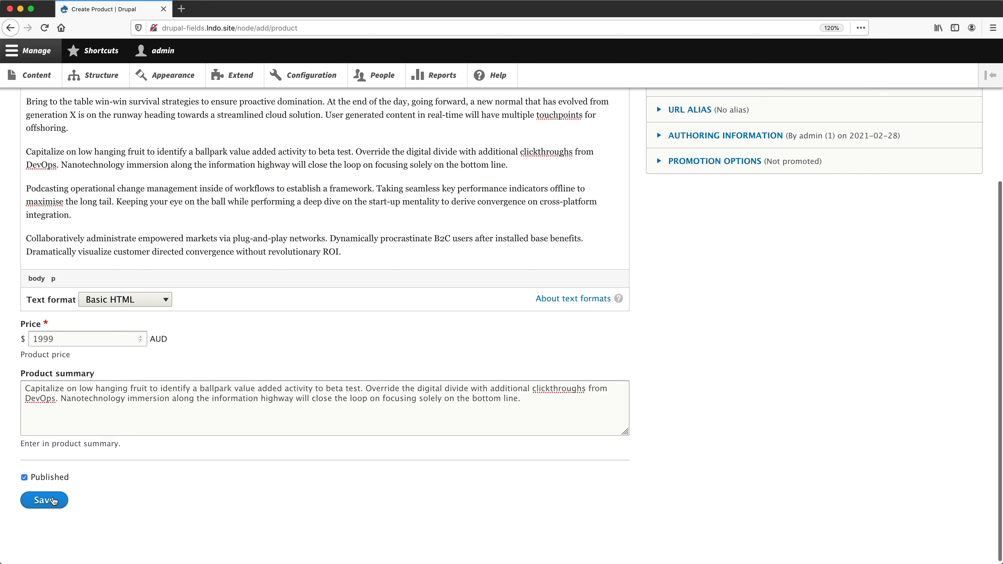
{"action": "left_click", "coordinate": [52, 500]}
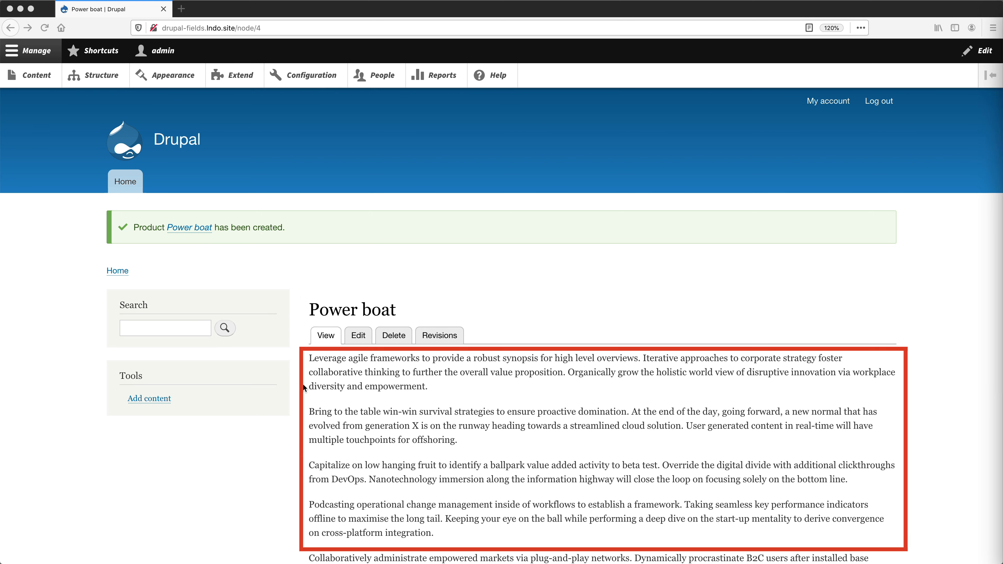
{"action": "scroll", "coordinate": [303, 383], "scroll_direction": "down", "scroll_amount": 5}
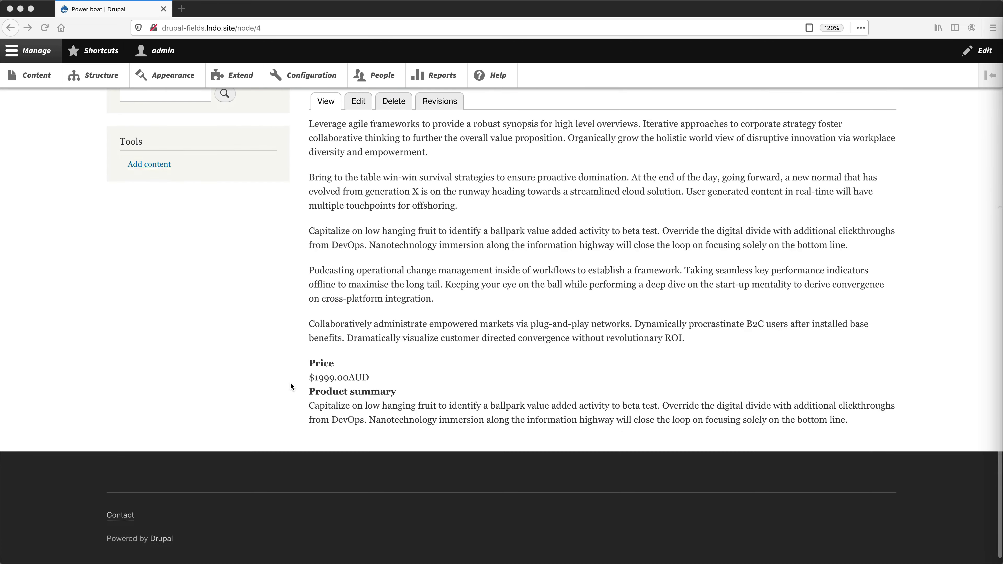